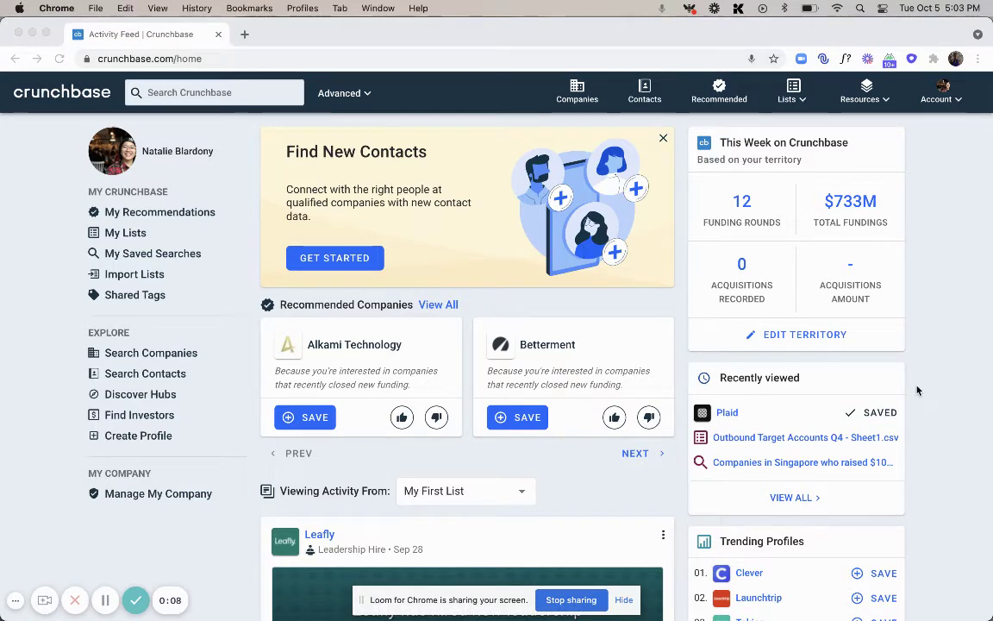
Step: Scroll the home feed and open Leafly's company profile from its Leadership Hire activity card
{"action": "scroll", "coordinate": [918, 390], "scroll_direction": "down", "scroll_amount": 5}
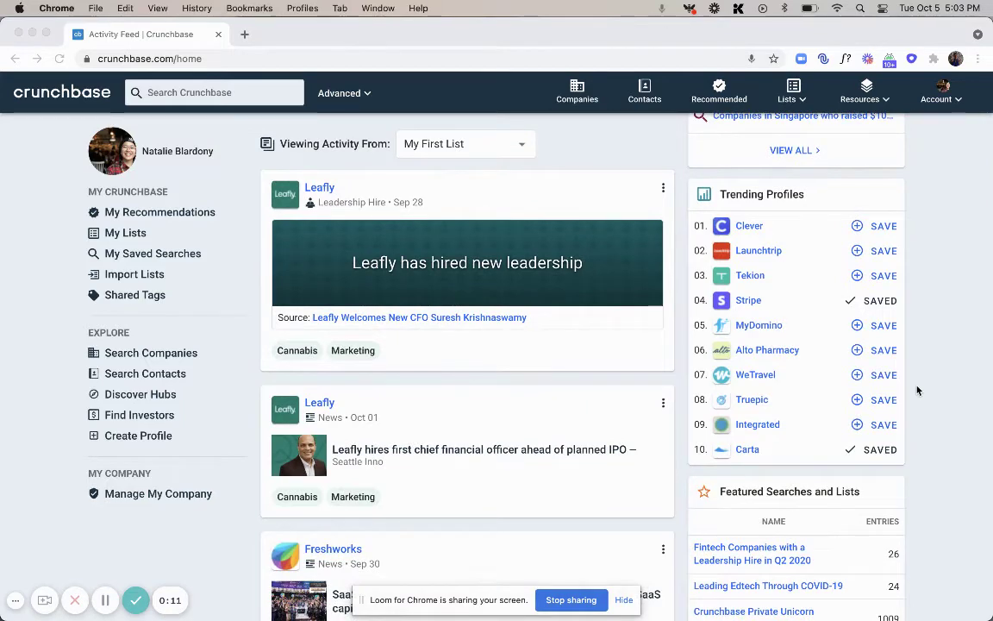
{"action": "scroll", "coordinate": [595, 312], "scroll_direction": "up", "scroll_amount": 1}
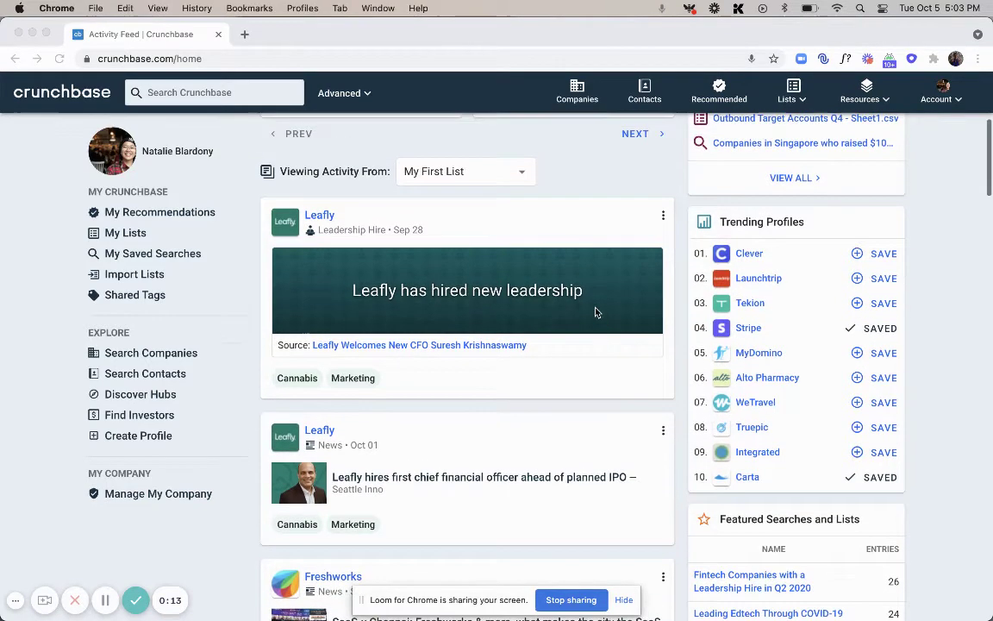
{"action": "left_click", "coordinate": [328, 215]}
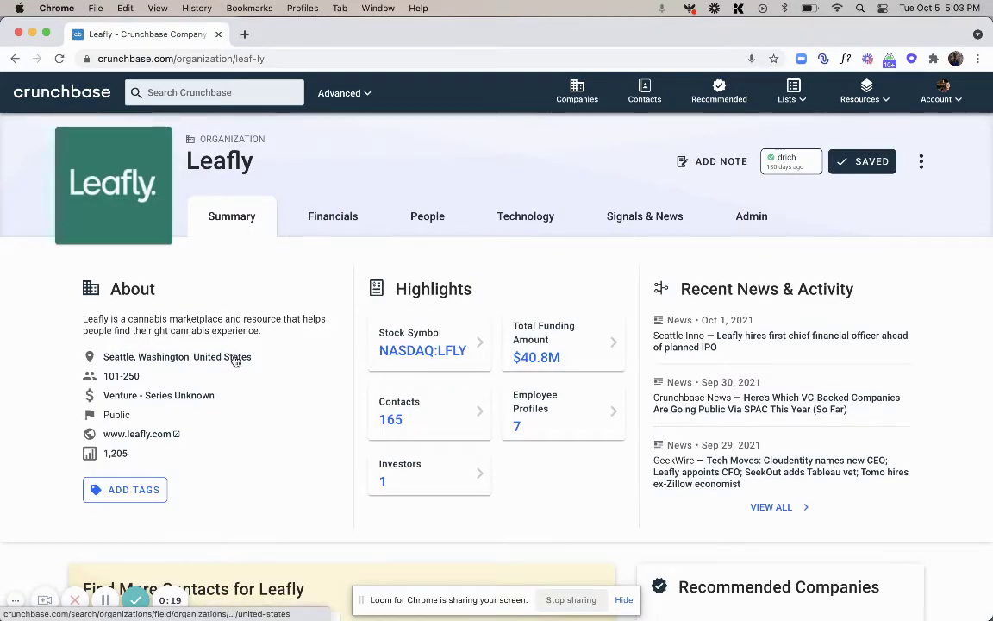
{"action": "left_click", "coordinate": [244, 97]}
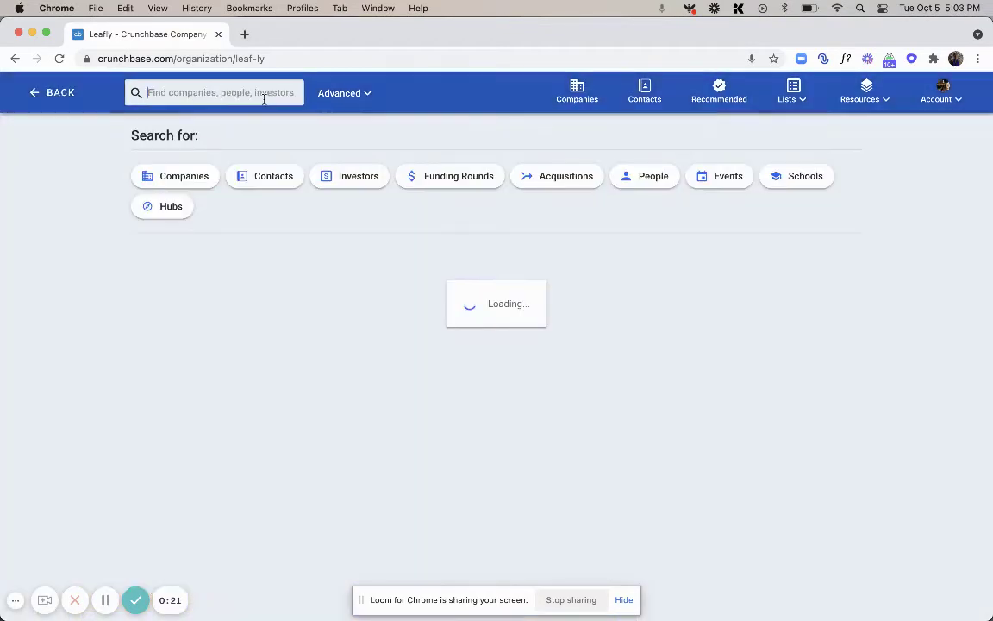
{"action": "left_click", "coordinate": [61, 93]}
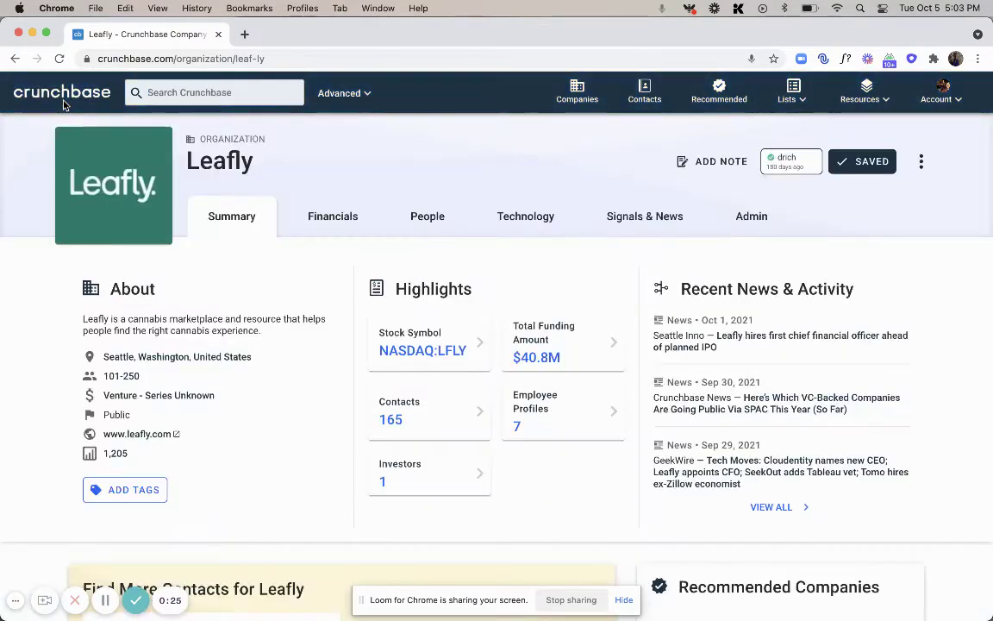
{"action": "left_click", "coordinate": [791, 93]}
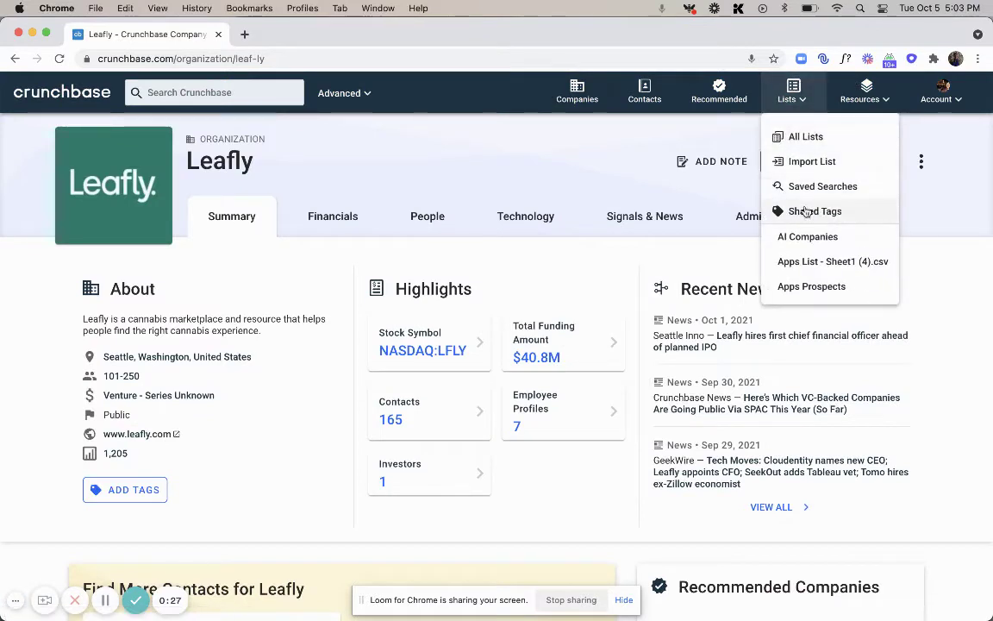
{"action": "left_click", "coordinate": [569, 185]}
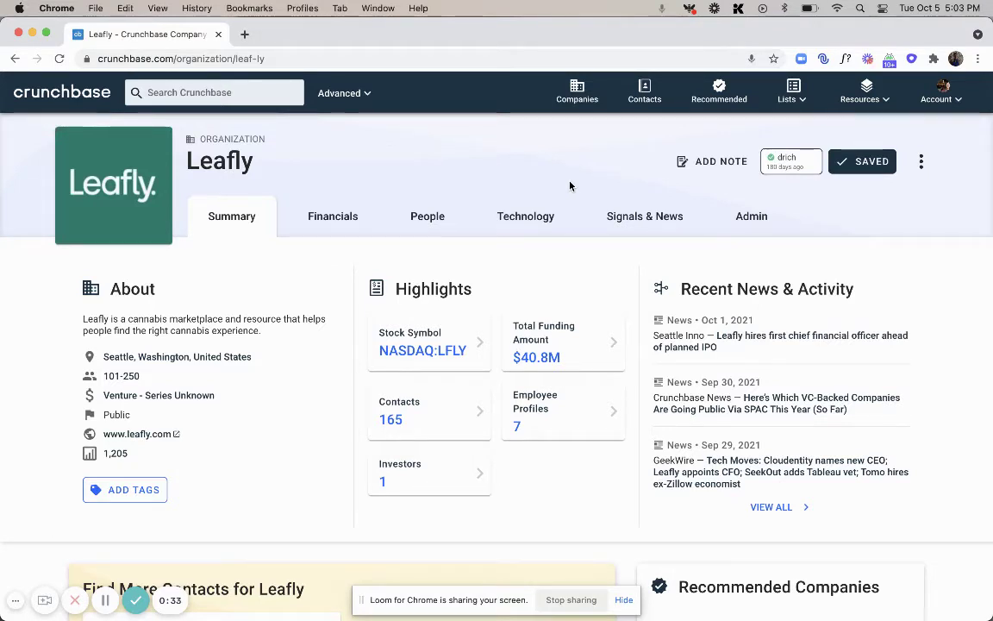
{"action": "left_click", "coordinate": [791, 164]}
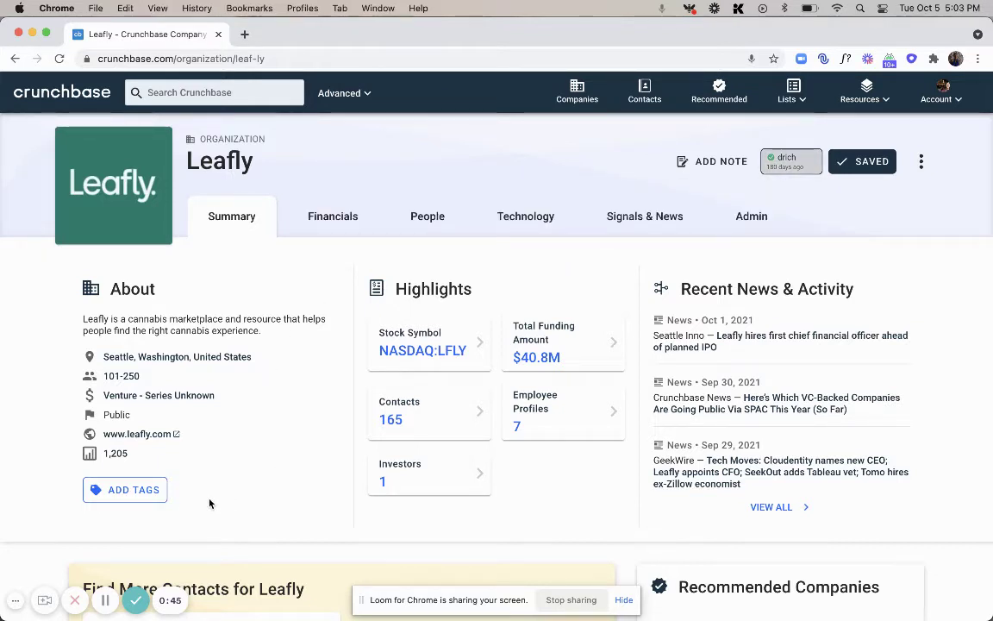
Step: Post the shared note 'Hey team, has anyone contacted Leafly this year? ASy contacts? Tips' and close the notes panel
{"action": "left_click", "coordinate": [720, 161]}
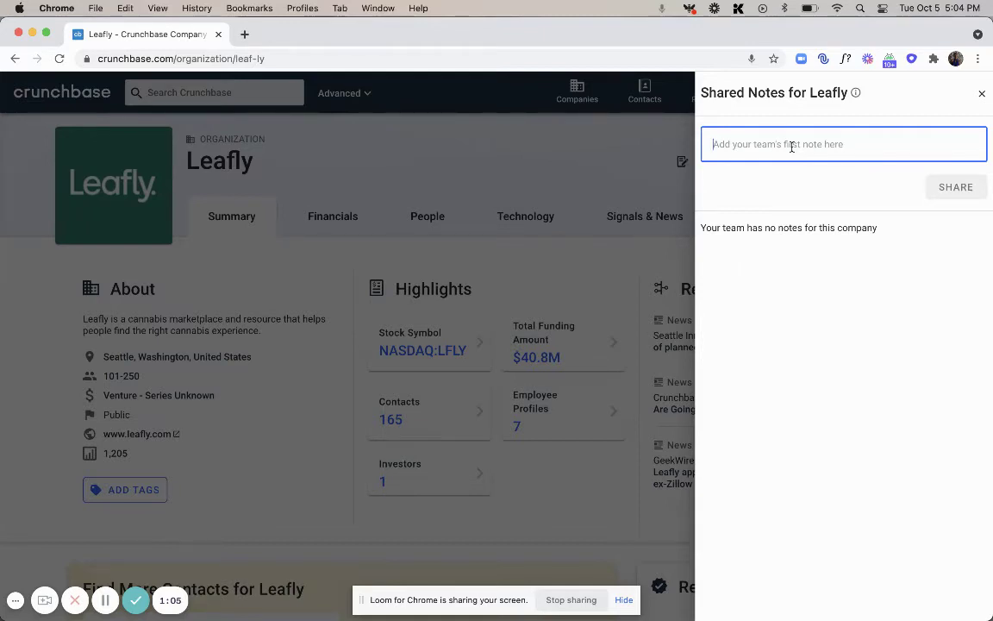
{"action": "type", "text": "Hey team, ha"}
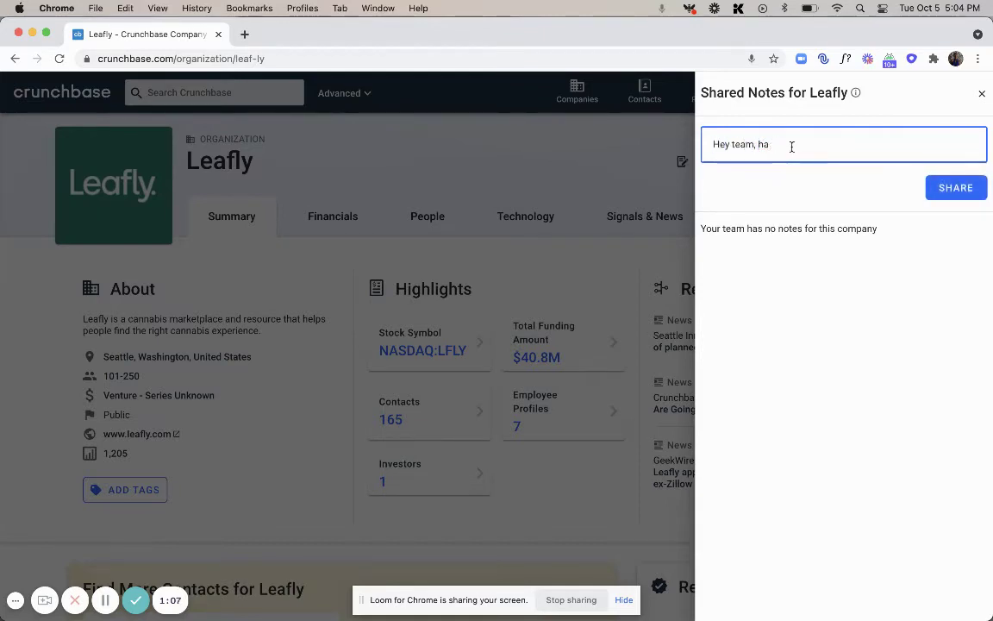
{"action": "type", "text": "s anyone contacted L"}
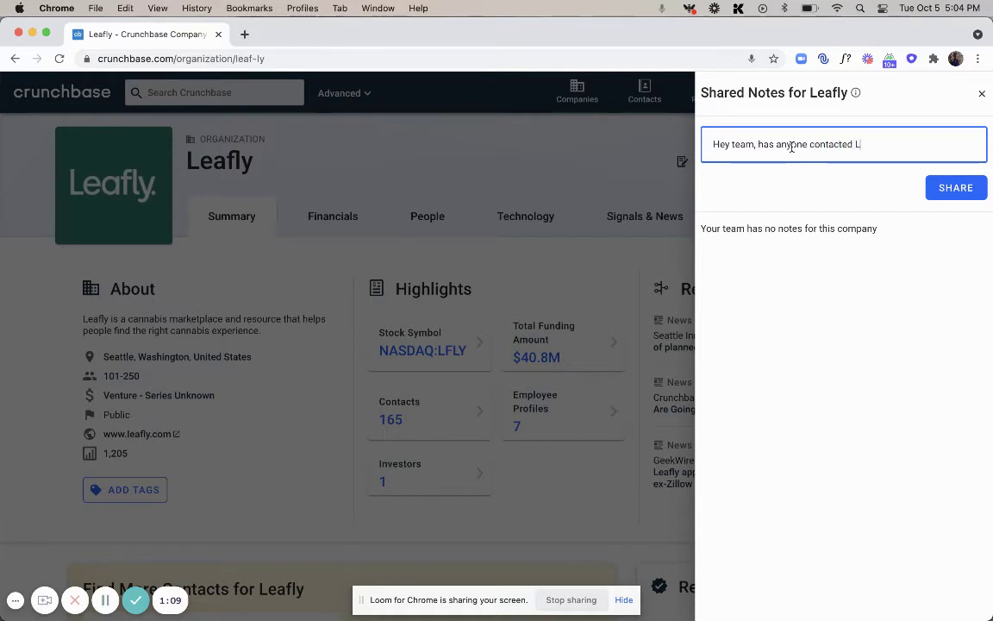
{"action": "type", "text": "eafly this year? AS"}
{"action": "type", "text": "y "}
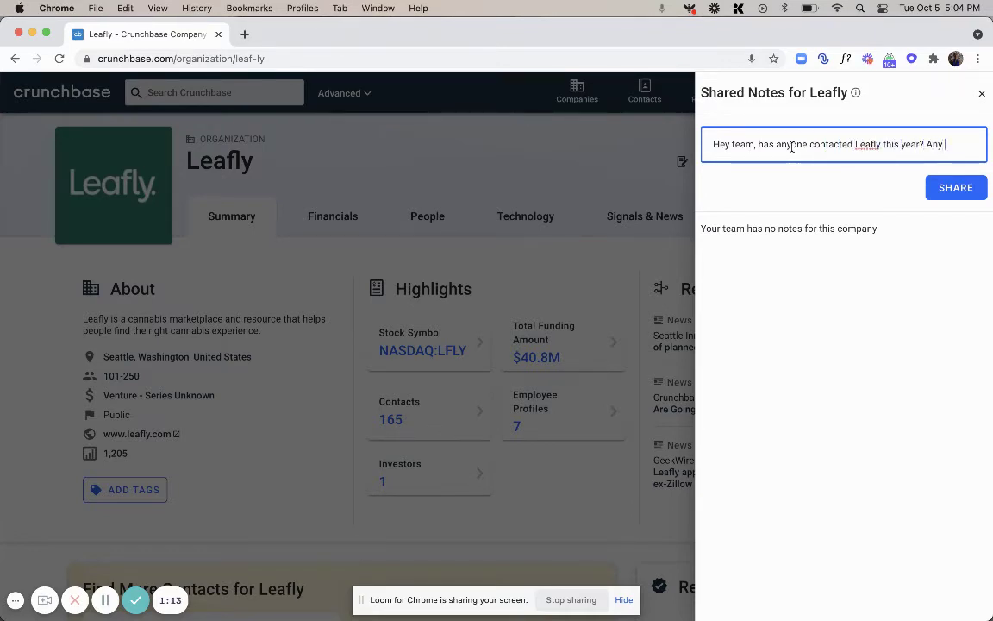
{"action": "type", "text": "contacts? Tips they want to share?"}
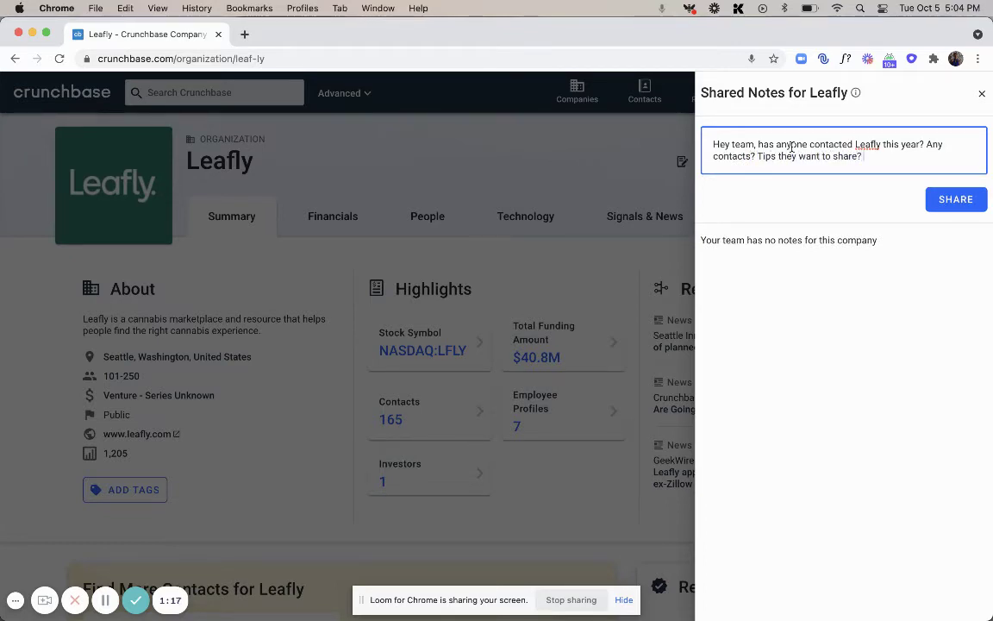
{"action": "key", "text": "Return"}
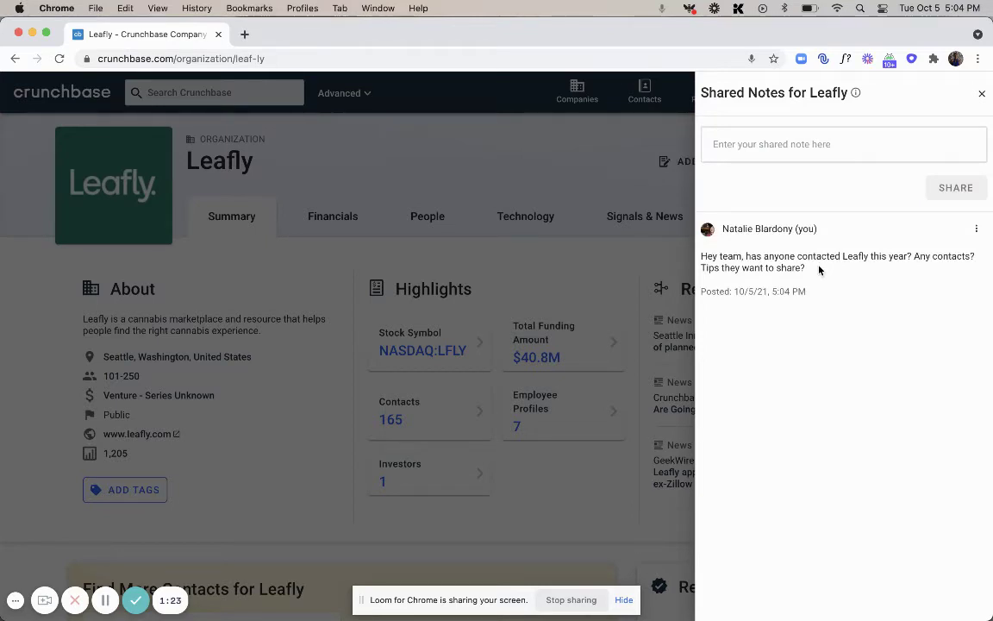
{"action": "left_click", "coordinate": [982, 93]}
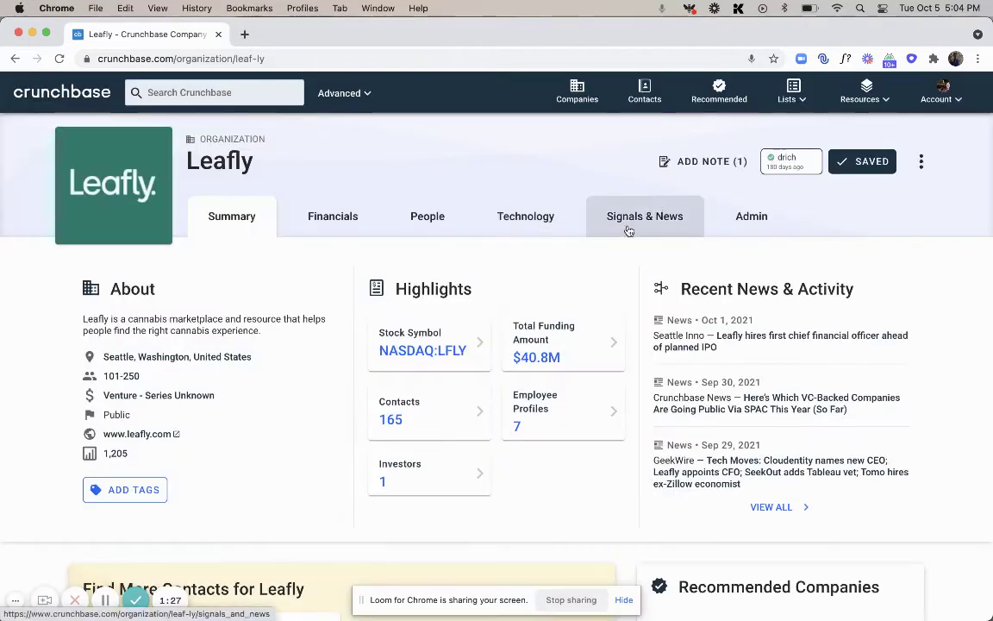
{"action": "left_click", "coordinate": [629, 226]}
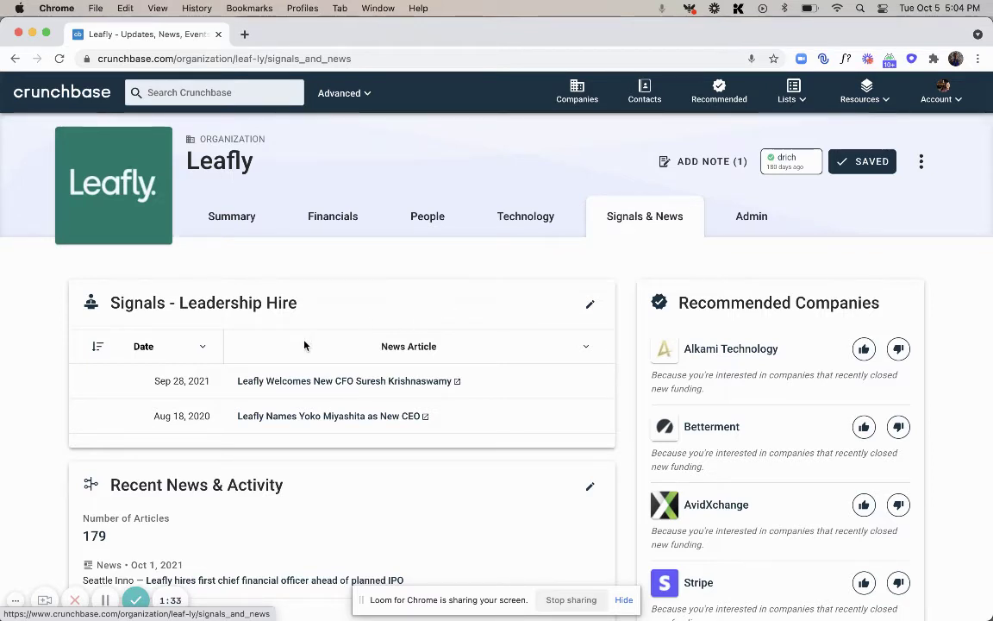
{"action": "scroll", "coordinate": [304, 345], "scroll_direction": "down", "scroll_amount": 1}
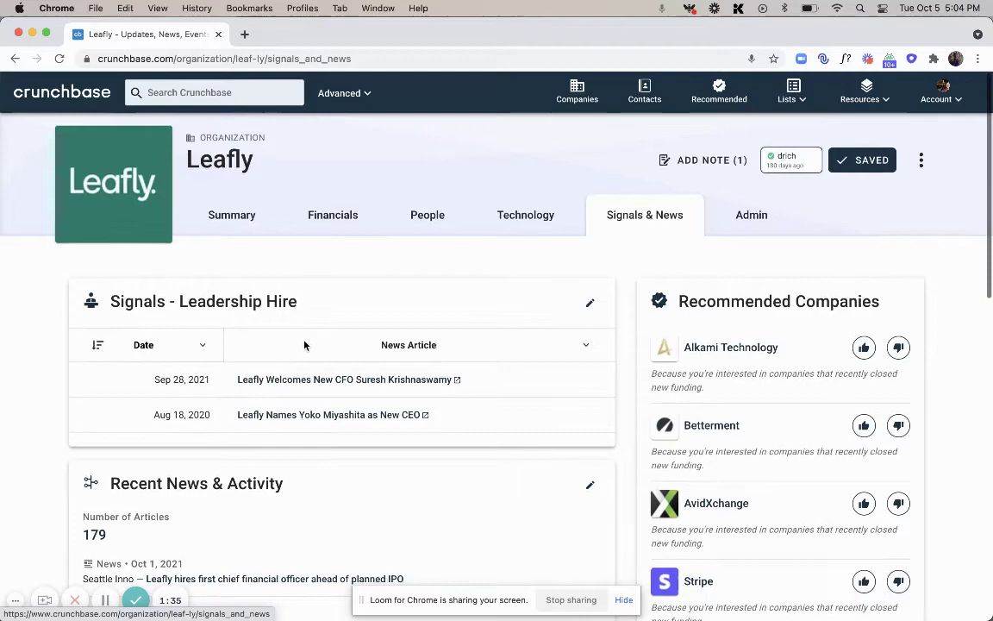
{"action": "scroll", "coordinate": [303, 345], "scroll_direction": "down", "scroll_amount": 4}
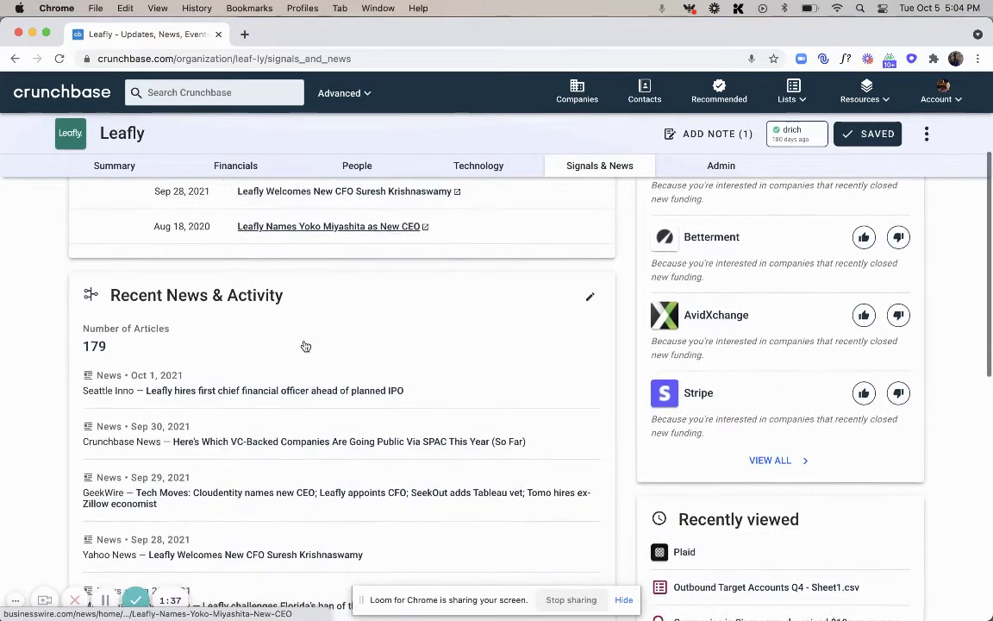
{"action": "scroll", "coordinate": [303, 345], "scroll_direction": "up", "scroll_amount": 1}
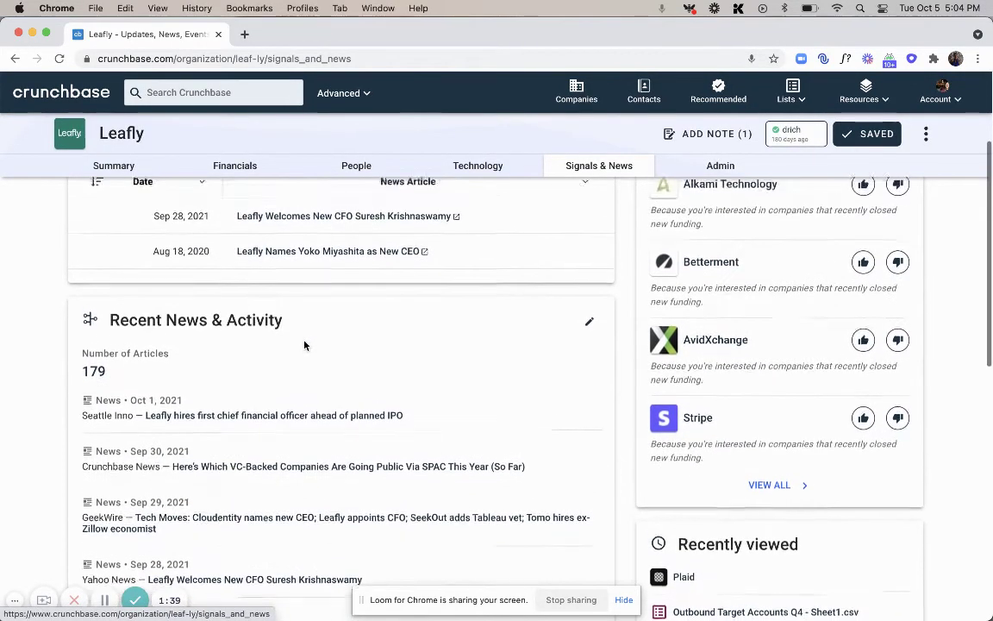
{"action": "scroll", "coordinate": [303, 345], "scroll_direction": "up", "scroll_amount": 5}
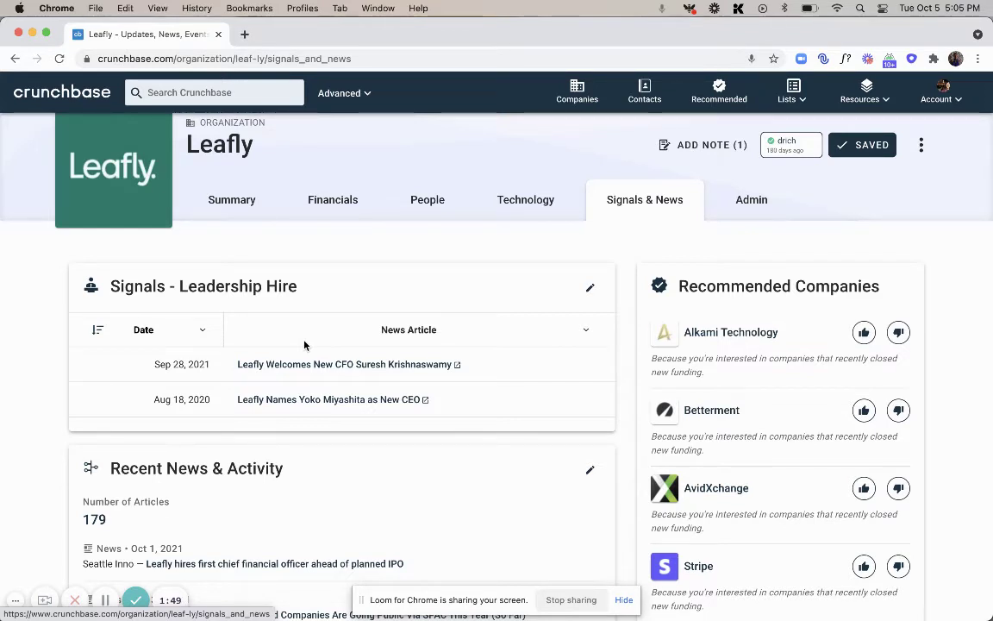
Step: Review the Financials tab: $40.8M raised over 3 funding rounds from Growcore Investments
{"action": "left_click", "coordinate": [336, 204]}
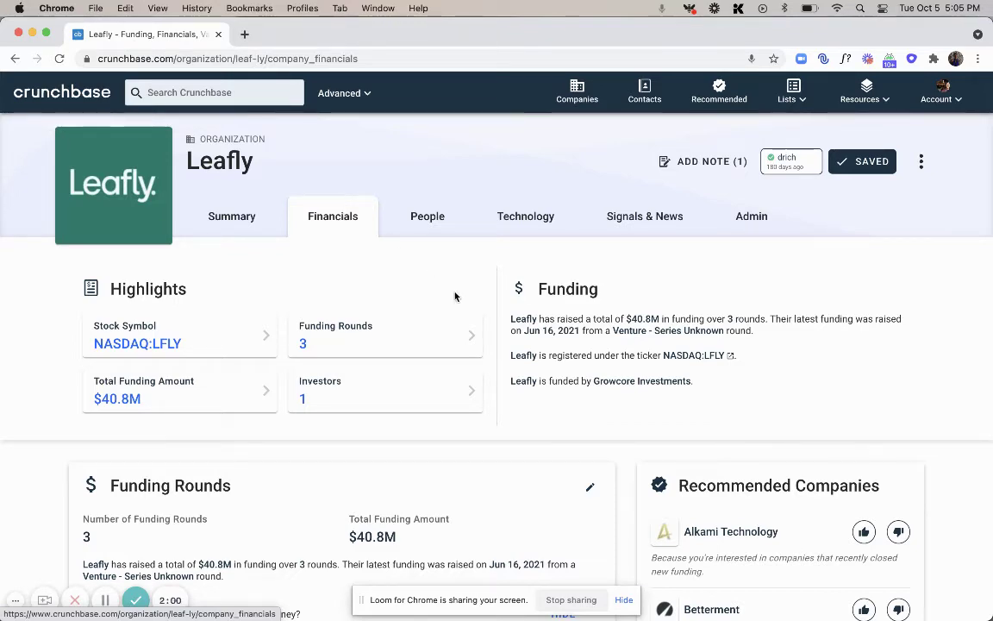
{"action": "scroll", "coordinate": [420, 466], "scroll_direction": "down", "scroll_amount": 5}
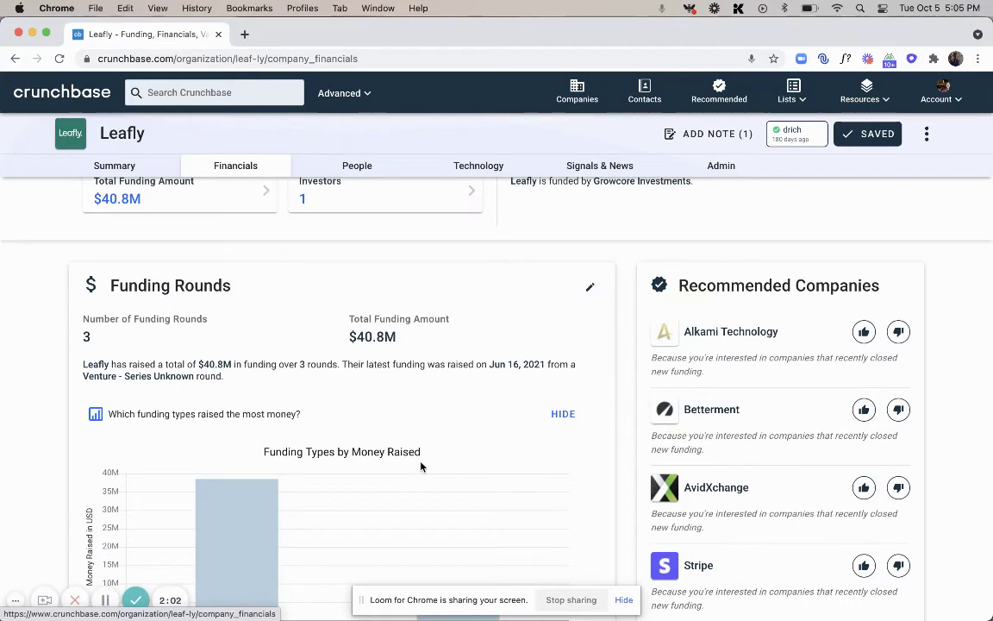
{"action": "scroll", "coordinate": [421, 466], "scroll_direction": "up", "scroll_amount": 3}
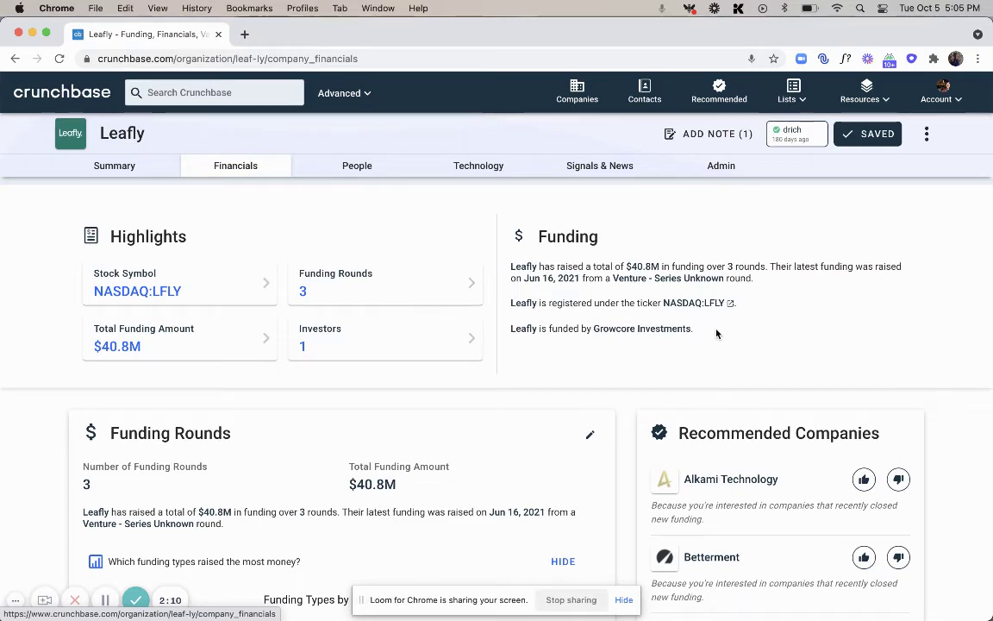
{"action": "scroll", "coordinate": [716, 334], "scroll_direction": "up", "scroll_amount": 2}
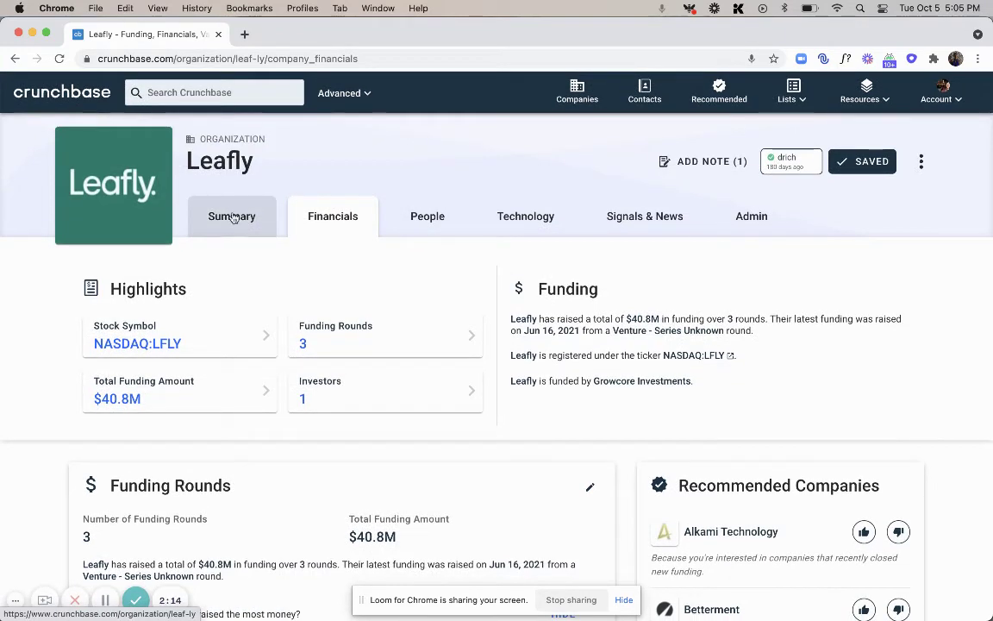
Step: Back on Summary, draft a follow-up note about product pricing, then erase it unposted
{"action": "left_click", "coordinate": [229, 226]}
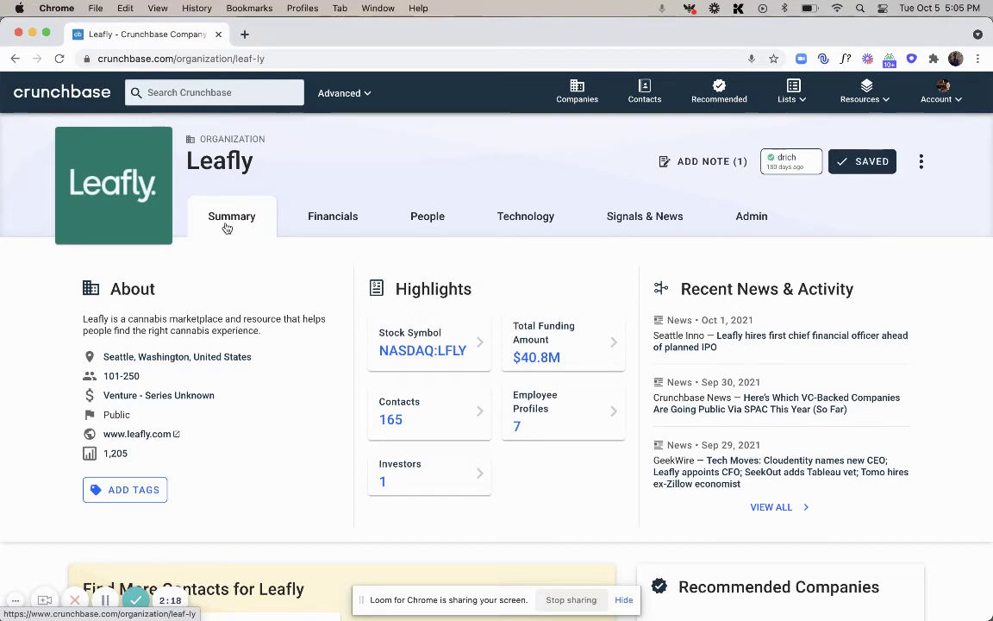
{"action": "left_click", "coordinate": [708, 162]}
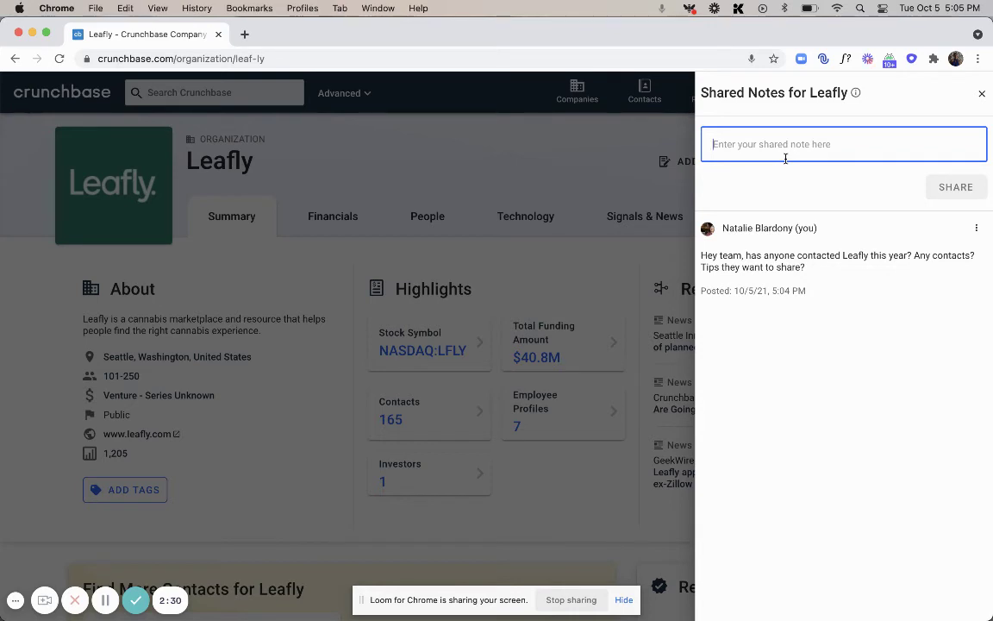
{"action": "type", "text": "remember to follow"}
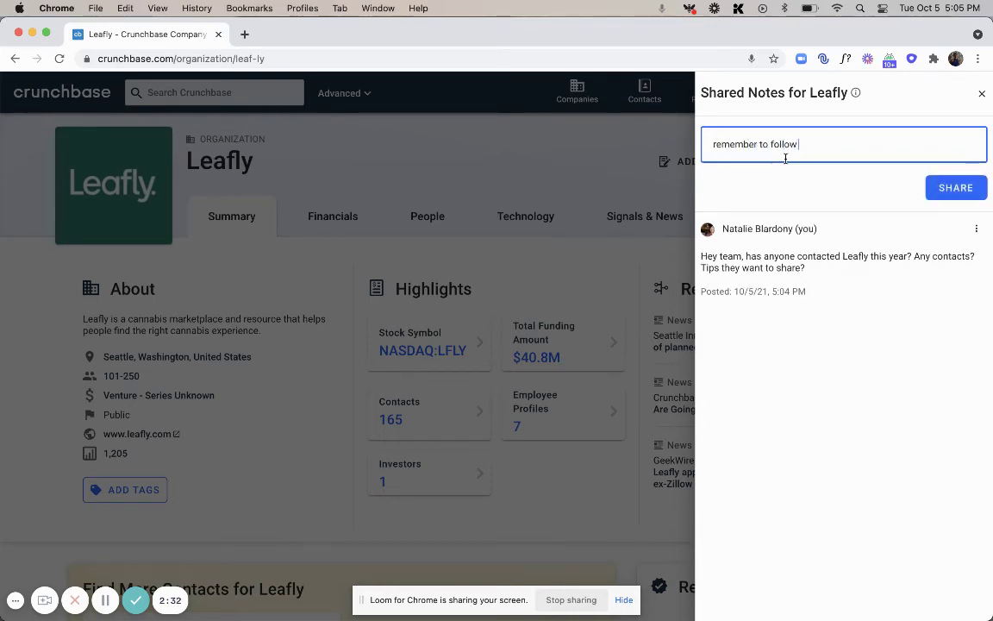
{"action": "type", "text": " up with them re; x product pri"}
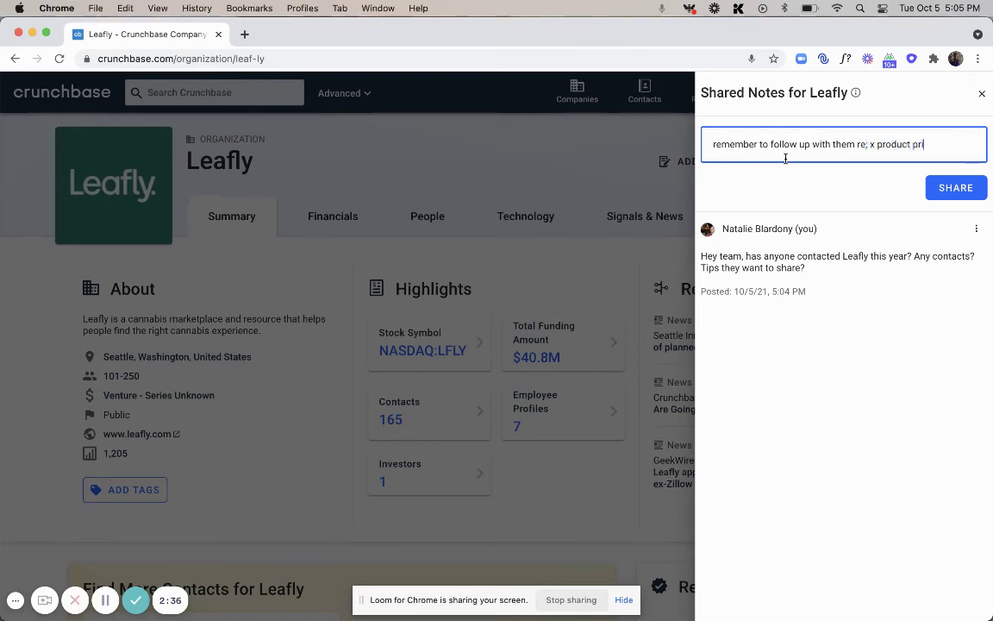
{"action": "type", "text": "cing and connect with"}
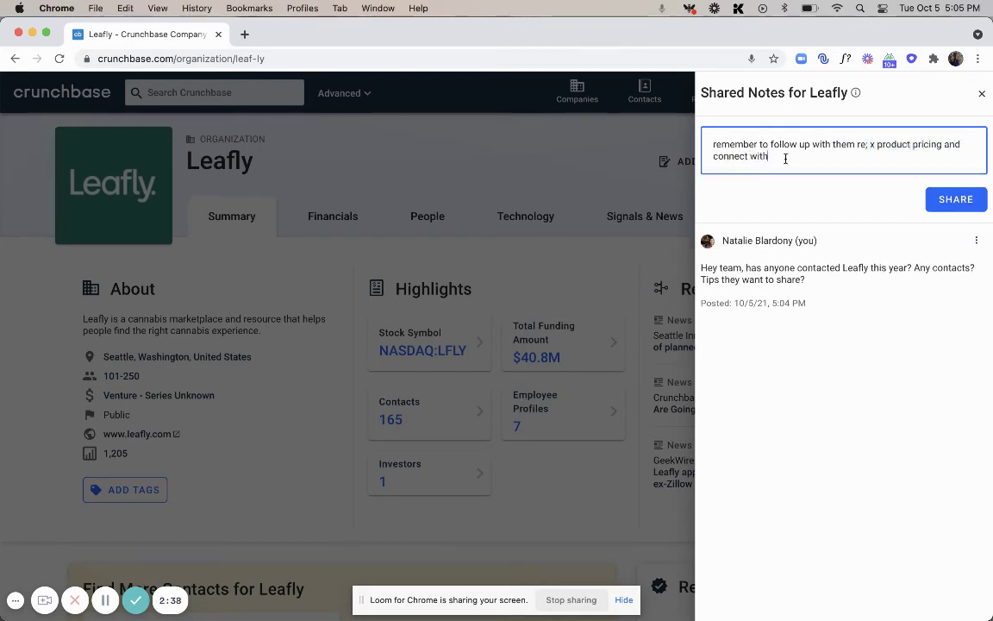
{"action": "type", "text": " x wrok"}
{"action": "type", "text": "ker on connection to the com"}
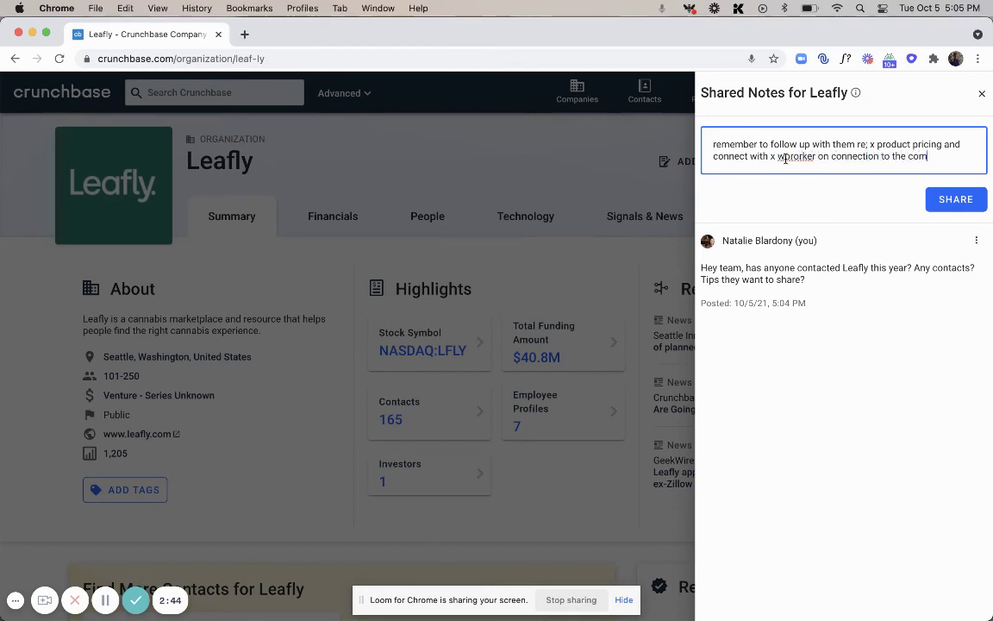
{"action": "type", "text": "pany"}
{"action": "key", "text": "super+a"}
{"action": "key", "text": "BackSpace"}
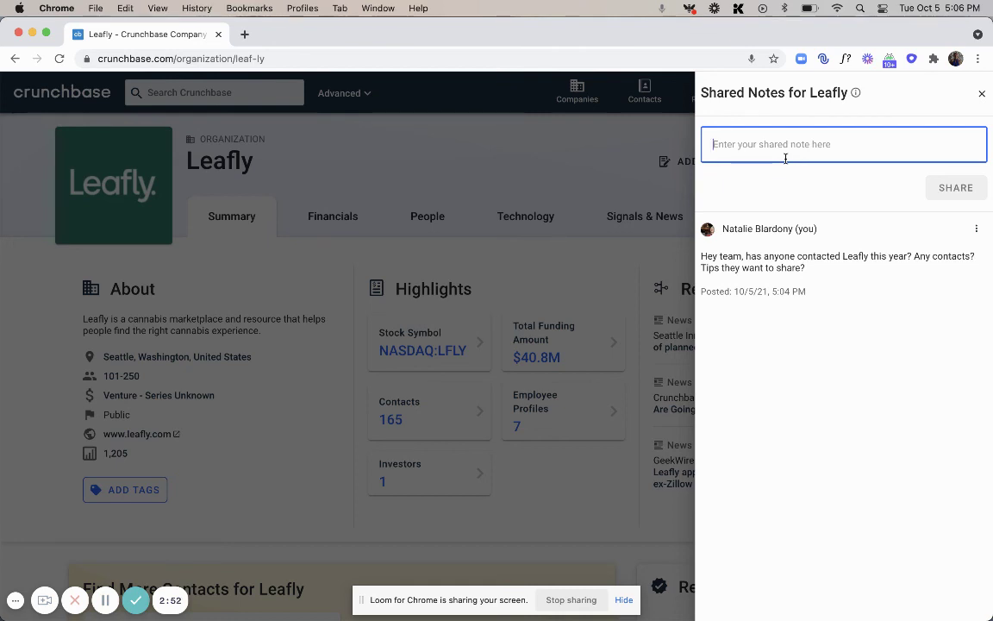
{"action": "left_click", "coordinate": [981, 93]}
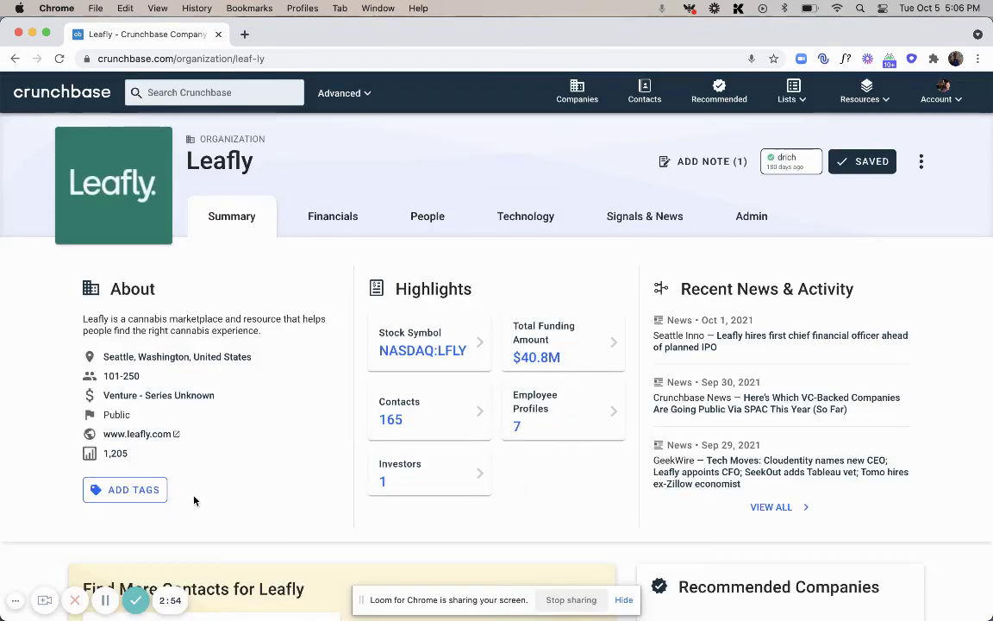